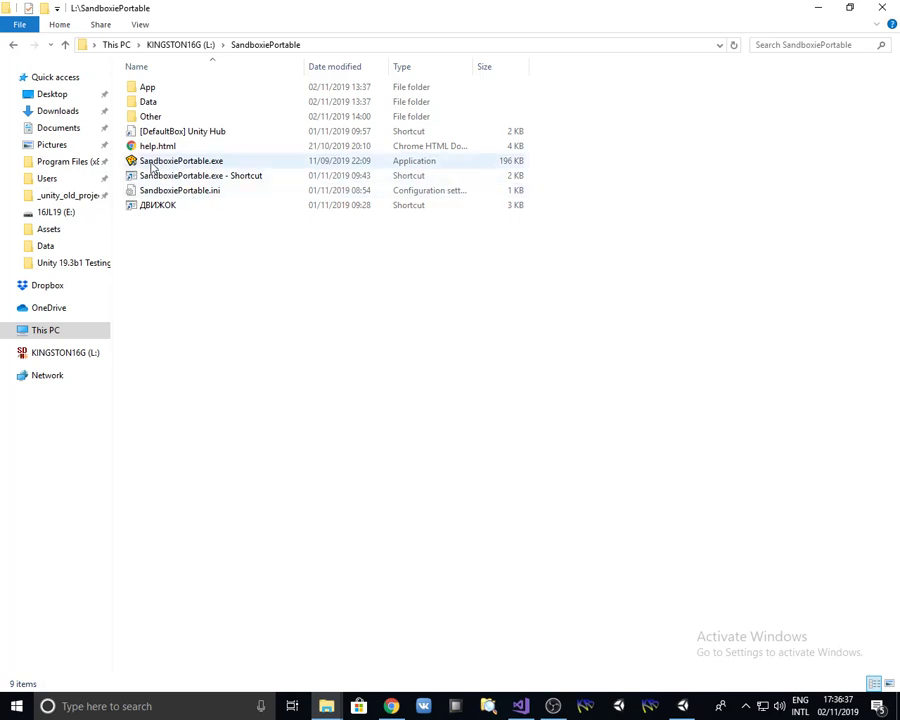
Step: Browse to Data\Sandboxie\DefaultBox\drive and select its folder F
double_click(160, 104)
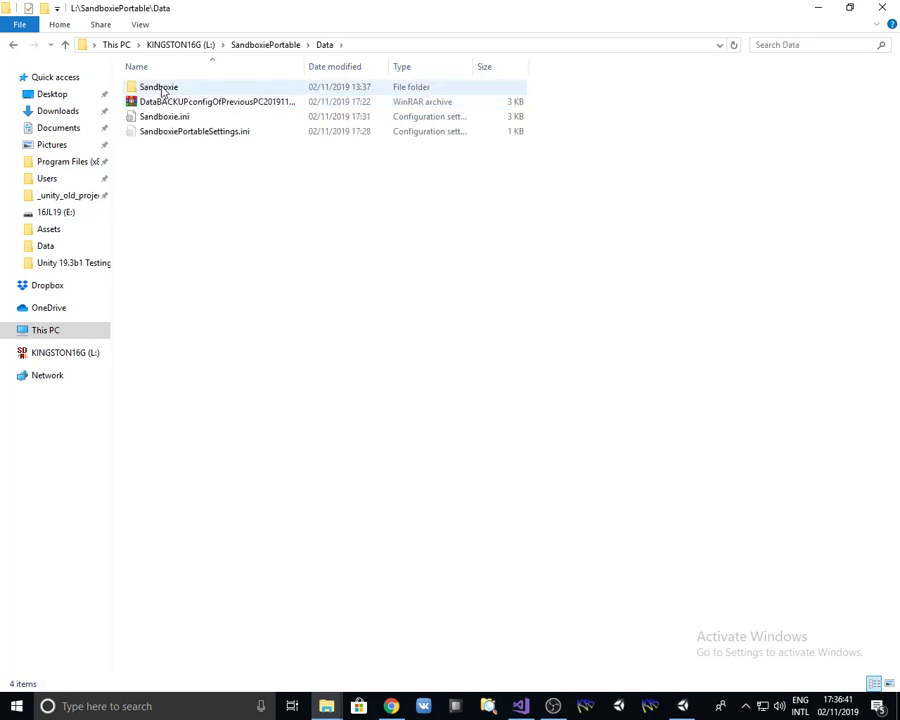
double_click(162, 88)
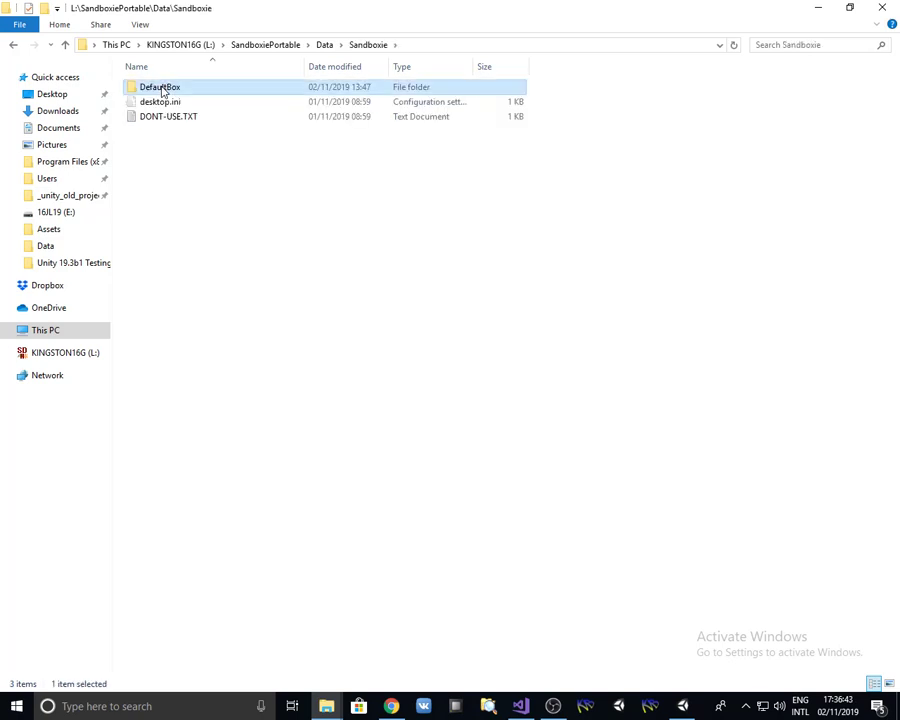
double_click(163, 90)
double_click(163, 90)
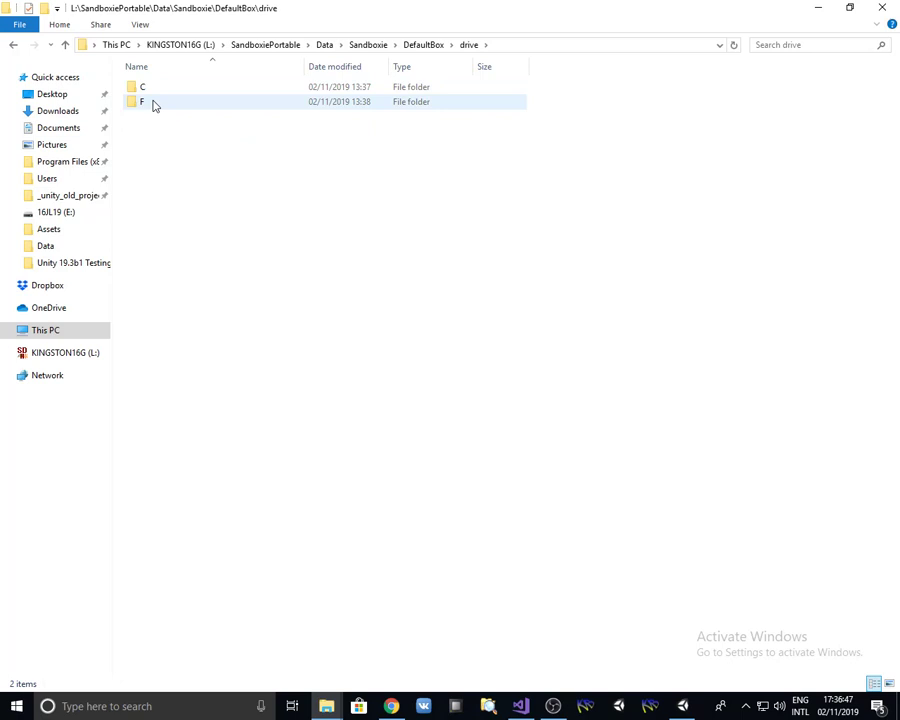
mouse_move(154, 105)
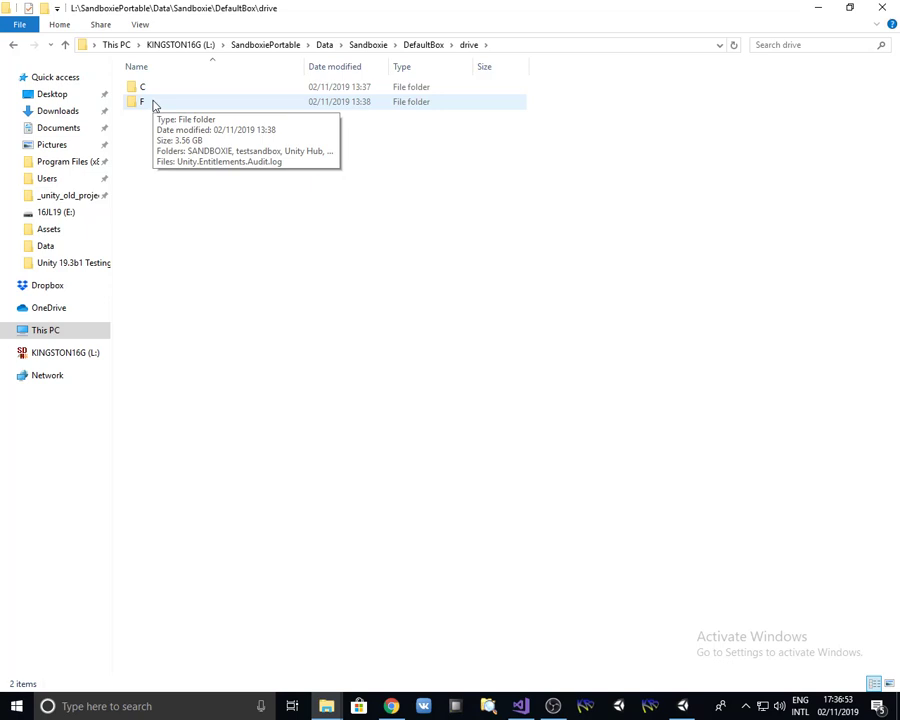
left_click(144, 104)
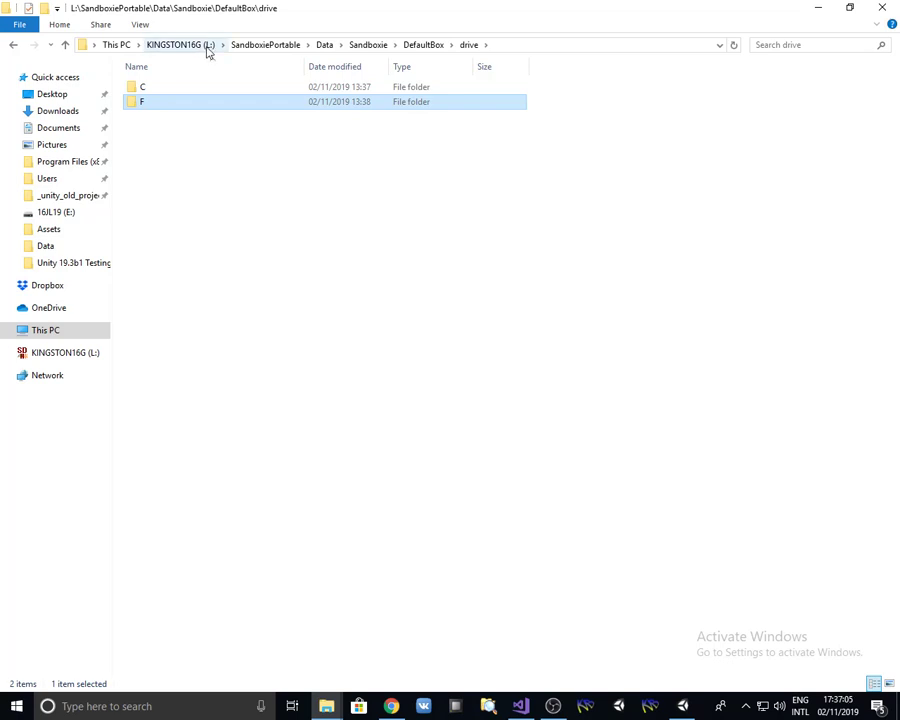
Step: Rename the sandbox's F drive folder to L
left_click(147, 103)
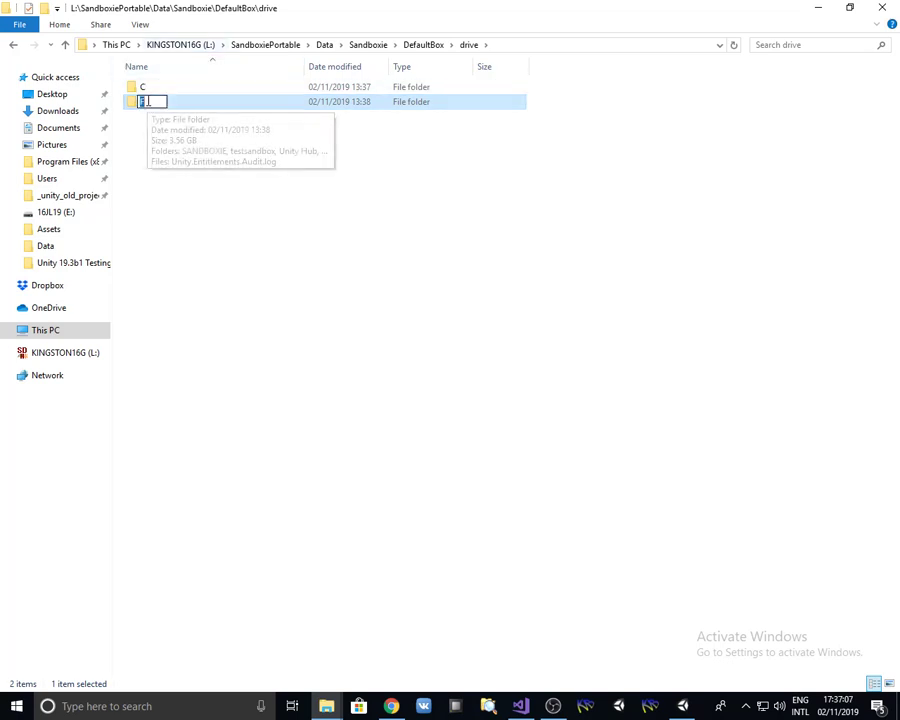
type("L")
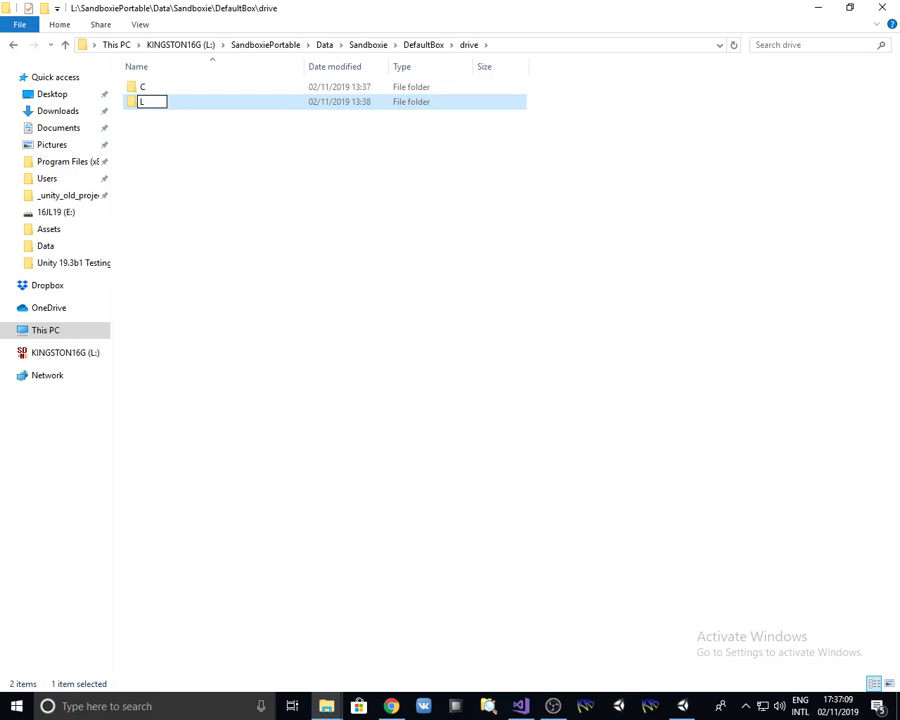
key("Return")
Step: Check the Unity Hub files inside L, then return to the Data folder
double_click(148, 104)
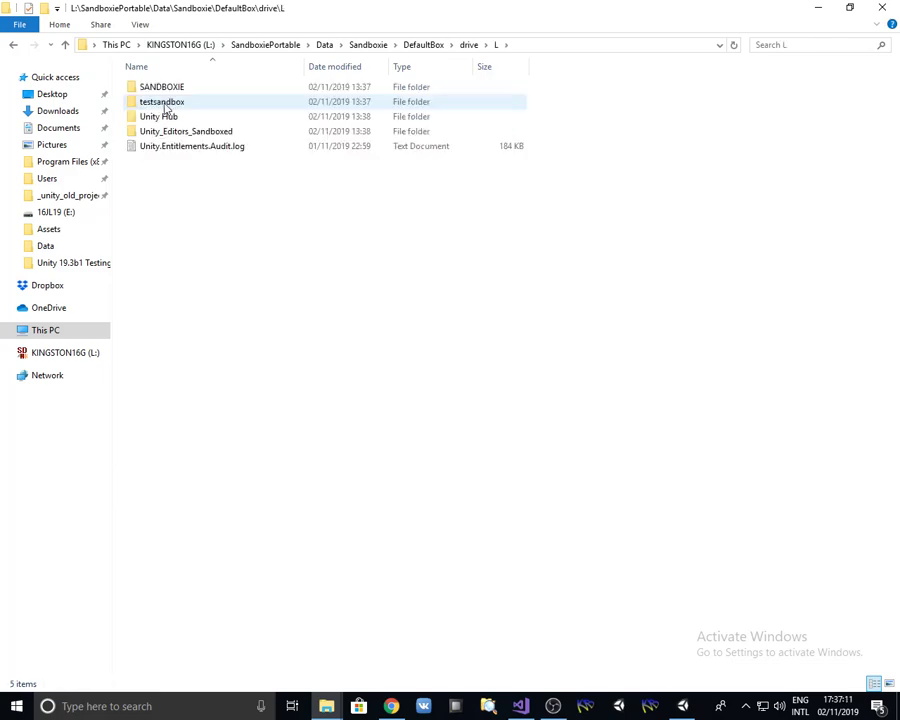
double_click(164, 122)
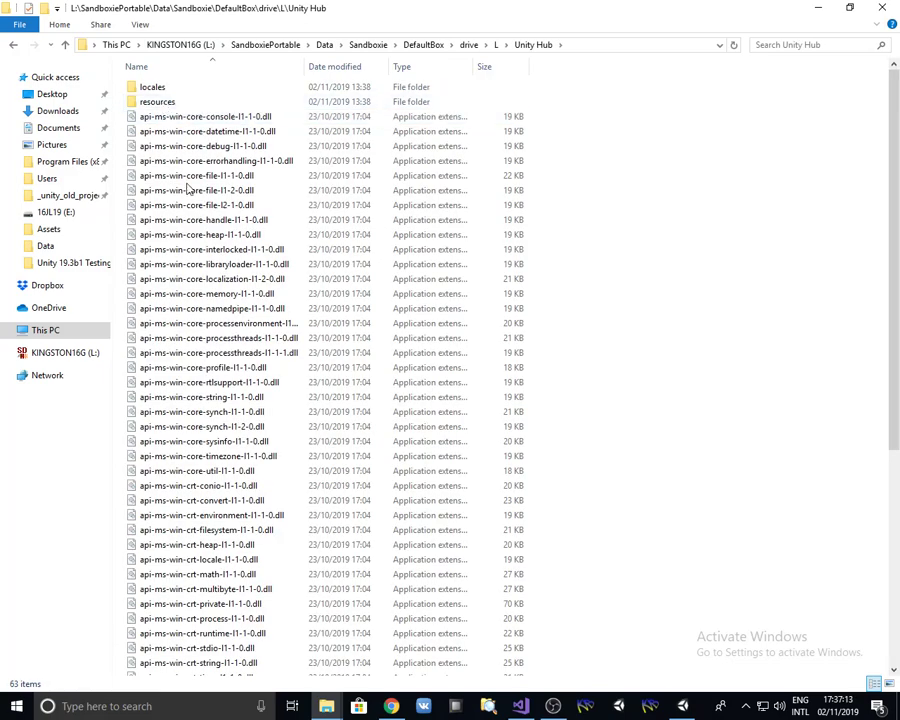
scroll(236, 402, "down", 8)
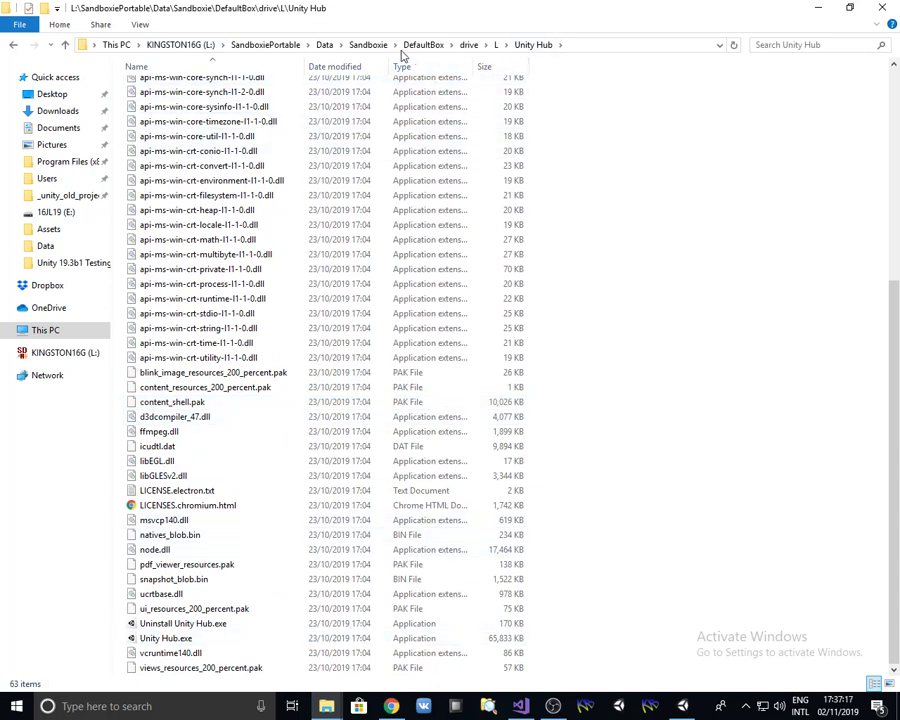
left_click(365, 45)
left_click(328, 45)
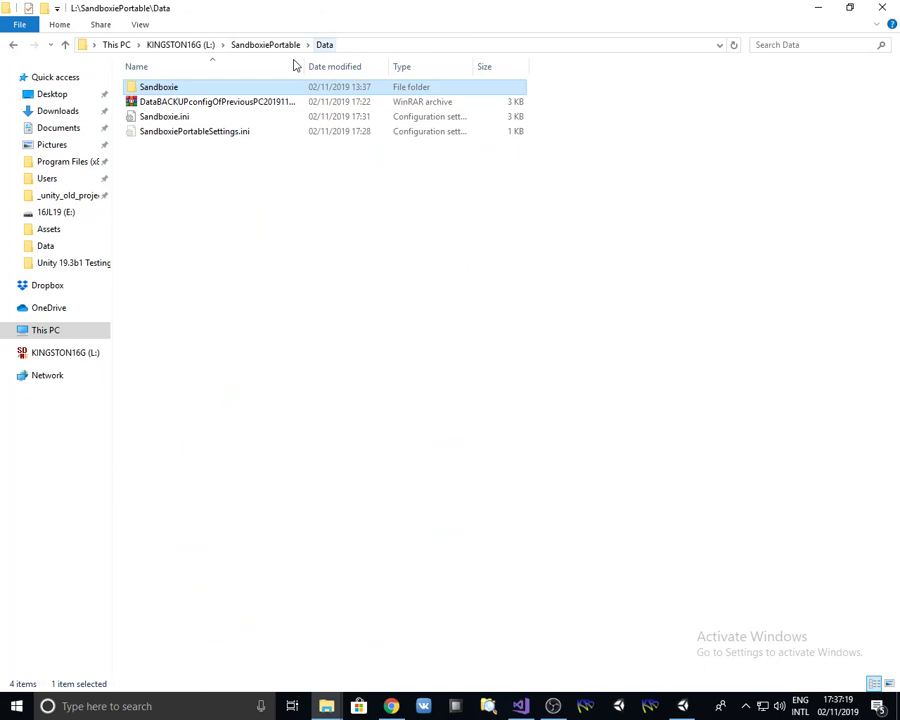
Step: From SandboxiePortable, browse to Data\Sandboxie\DefaultBox\drive\L\Unity Hub
left_click(276, 45)
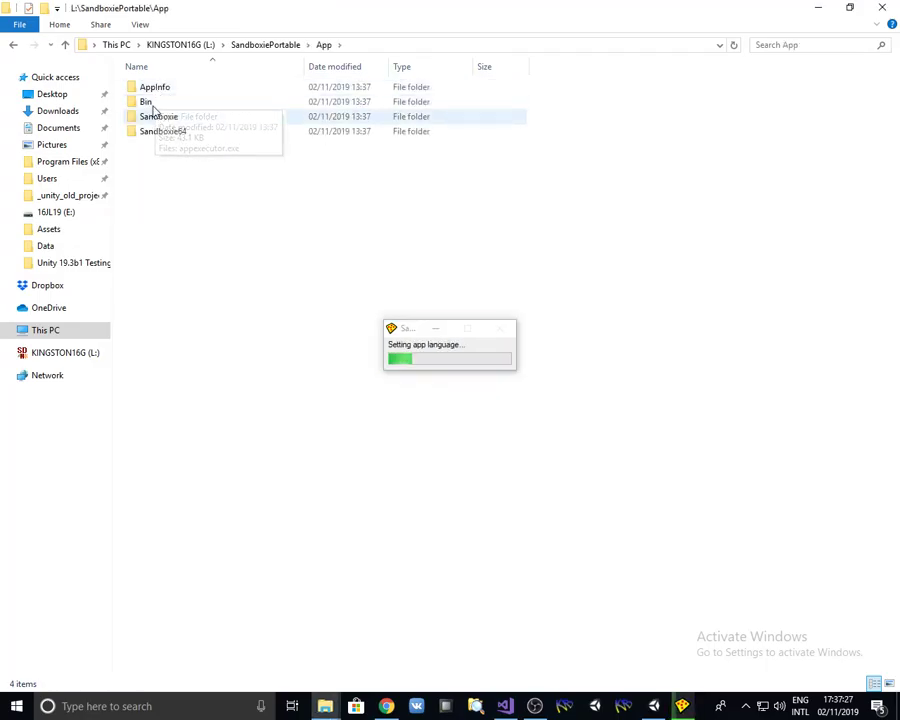
left_click(265, 44)
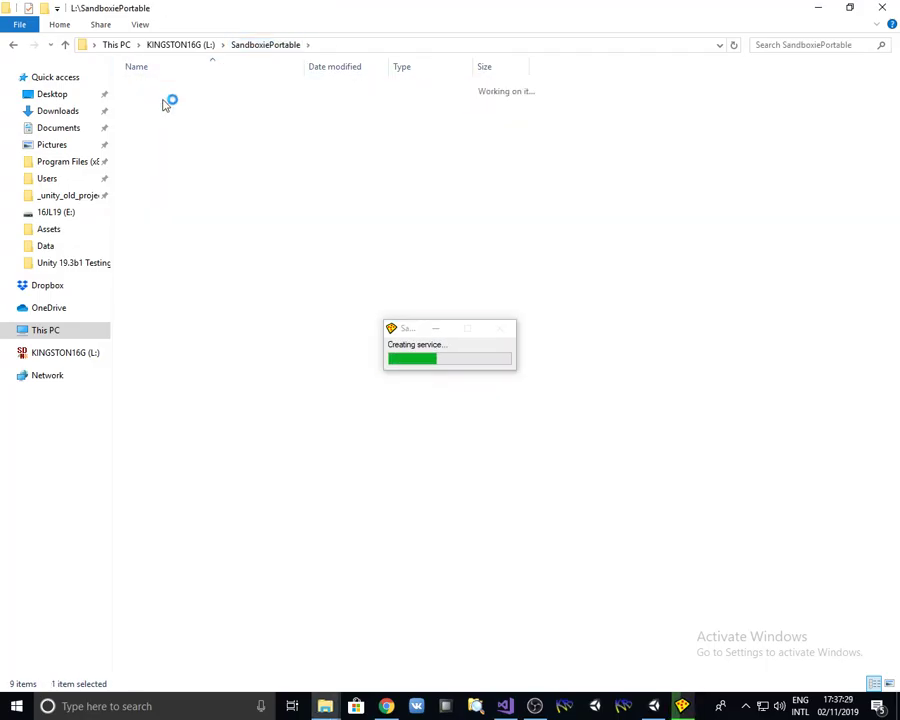
double_click(164, 102)
double_click(162, 89)
double_click(164, 90)
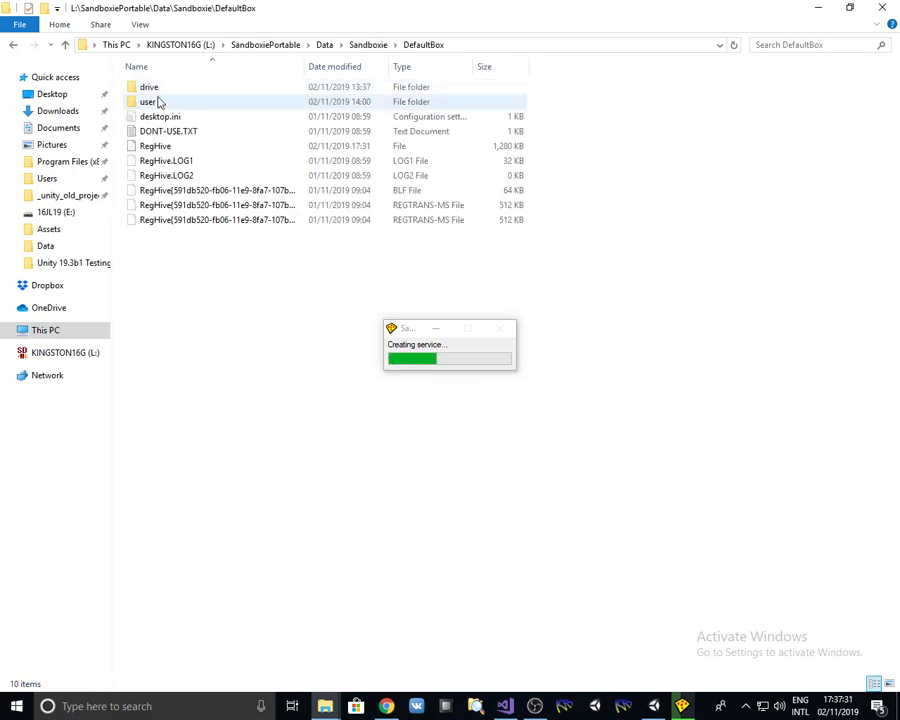
double_click(153, 88)
double_click(150, 103)
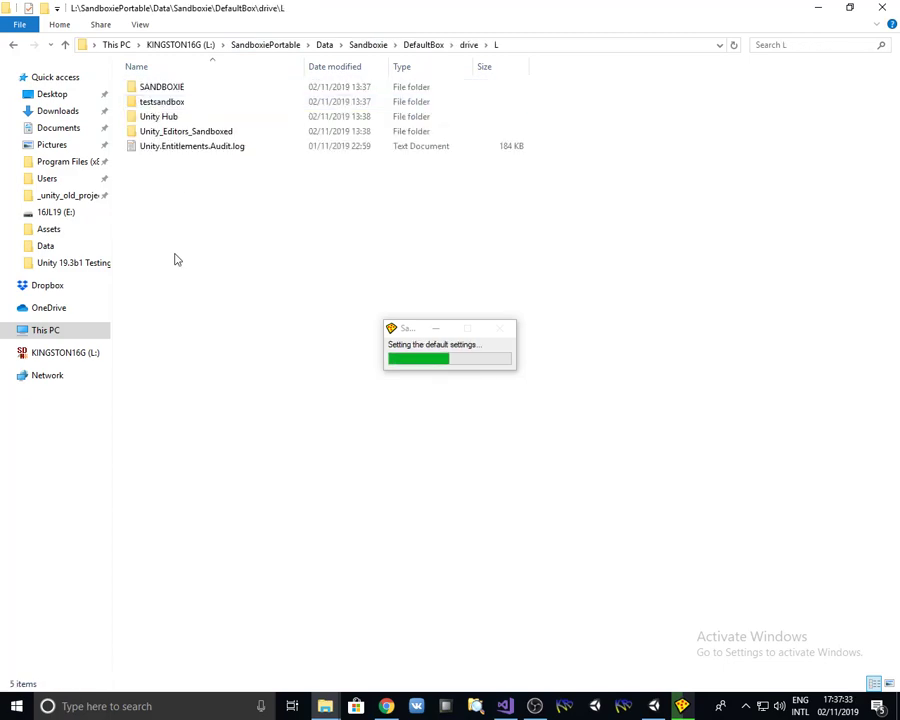
double_click(166, 117)
Step: Drag Unity Hub.exe onto Sandboxie Control to run it sandboxed
scroll(208, 289, "down", 4)
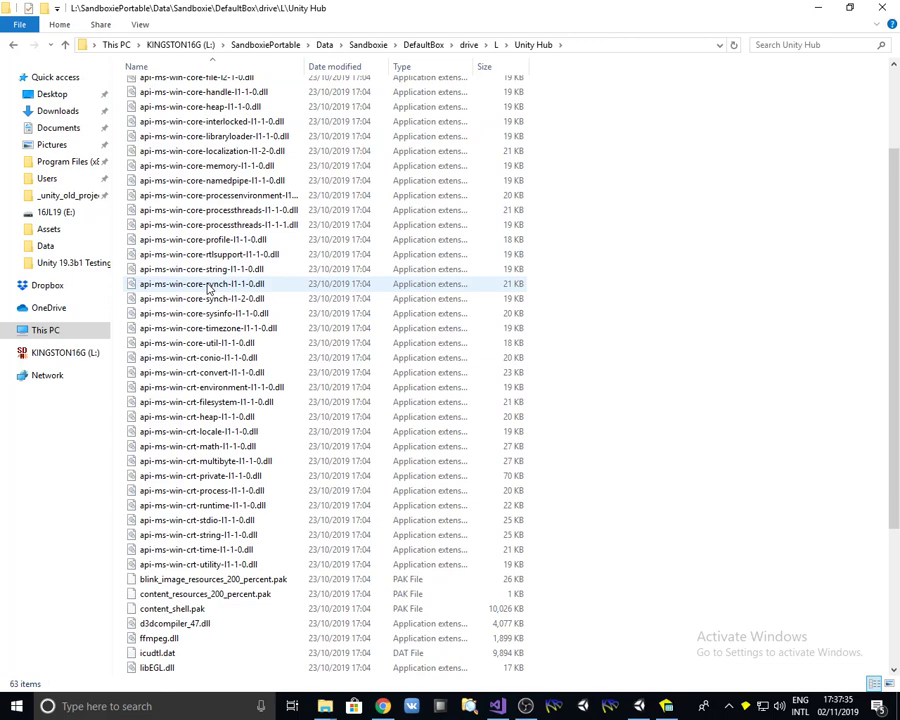
scroll(208, 289, "down", 5)
left_click_drag(170, 638, 367, 510)
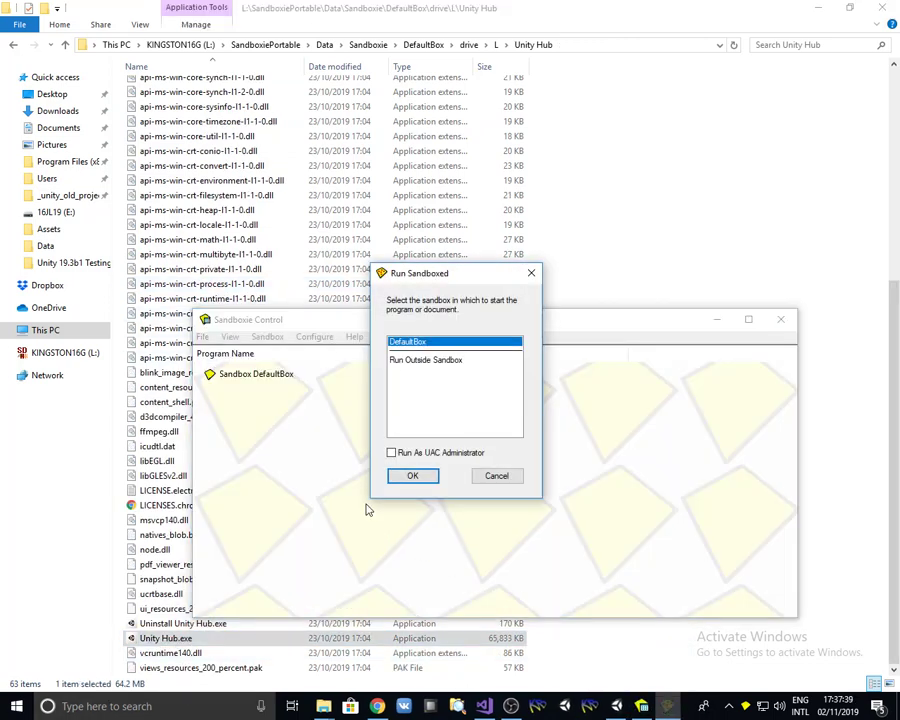
Step: Run Unity Hub.exe inside the DefaultBox sandbox
left_click(410, 476)
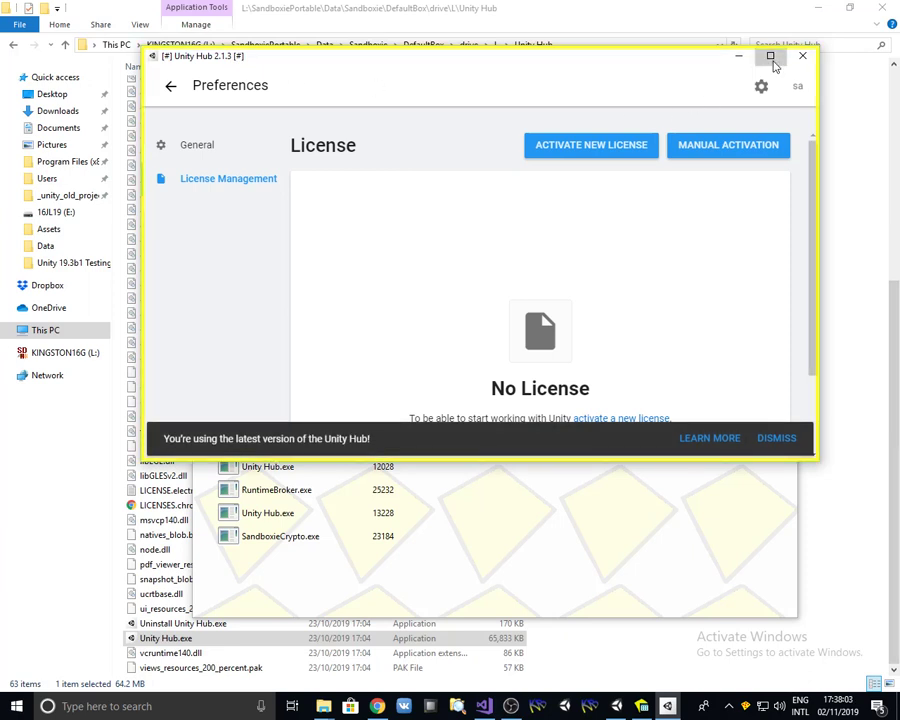
Step: Maximize the Hub window and back out of Manual Activation
left_click(768, 55)
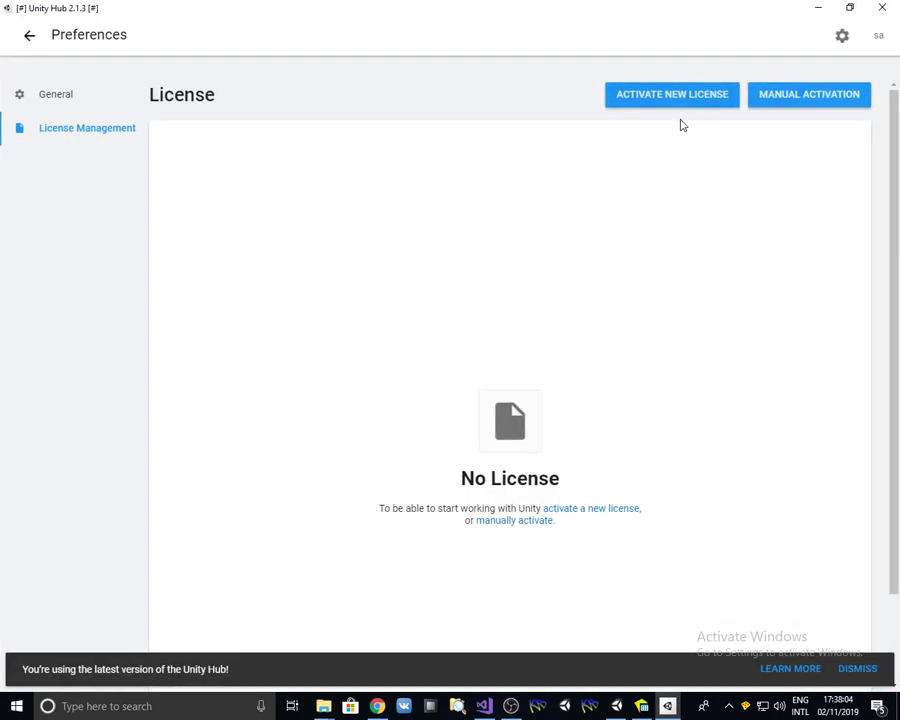
left_click(796, 105)
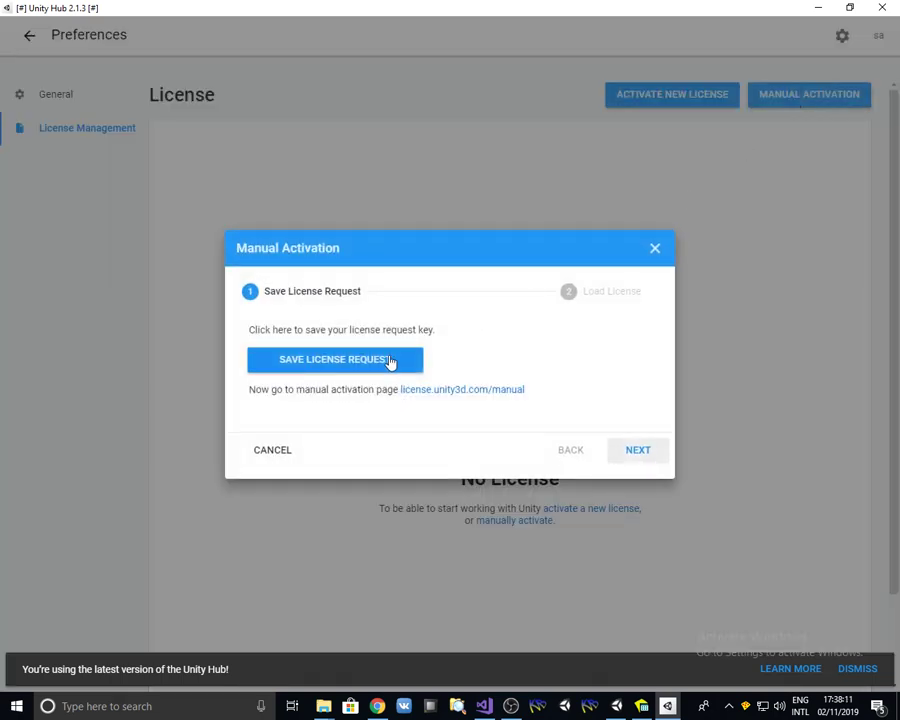
left_click(655, 248)
Step: Activate a new Unity Personal license for revenue under $100,000
left_click(681, 96)
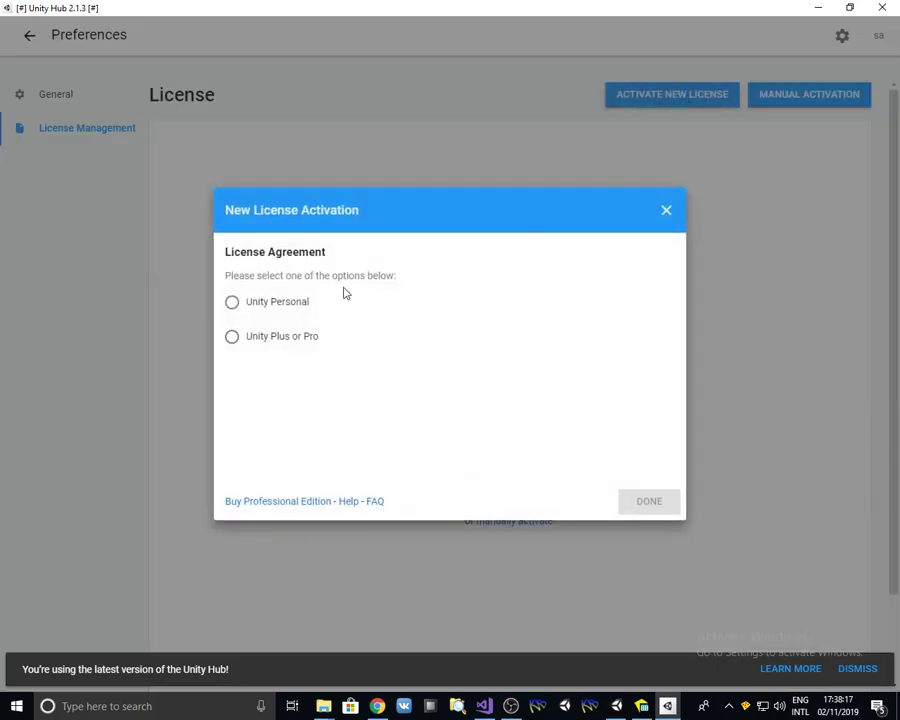
left_click(233, 304)
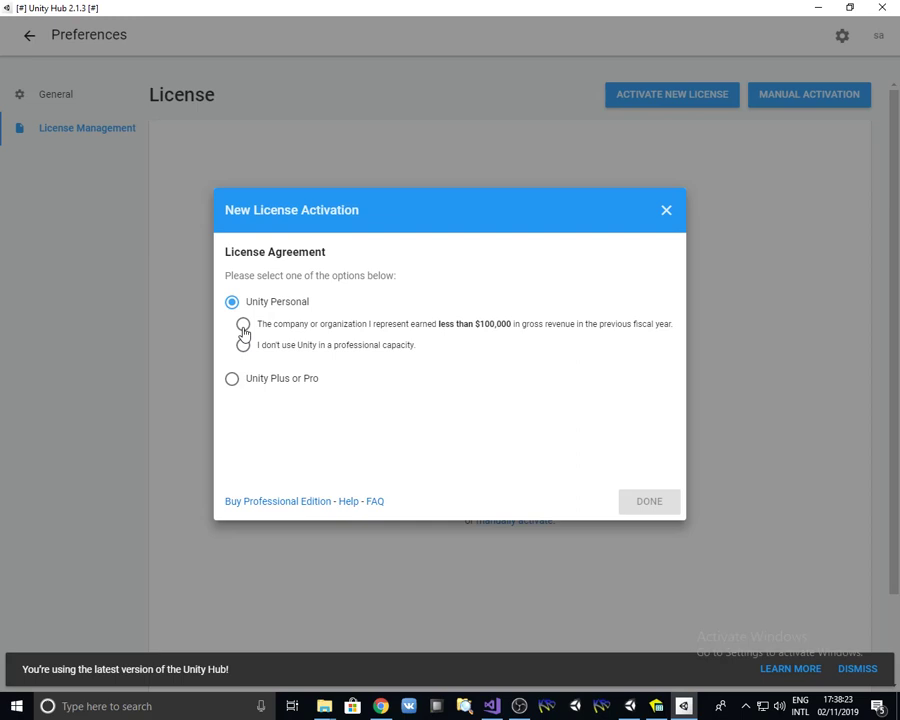
left_click(243, 325)
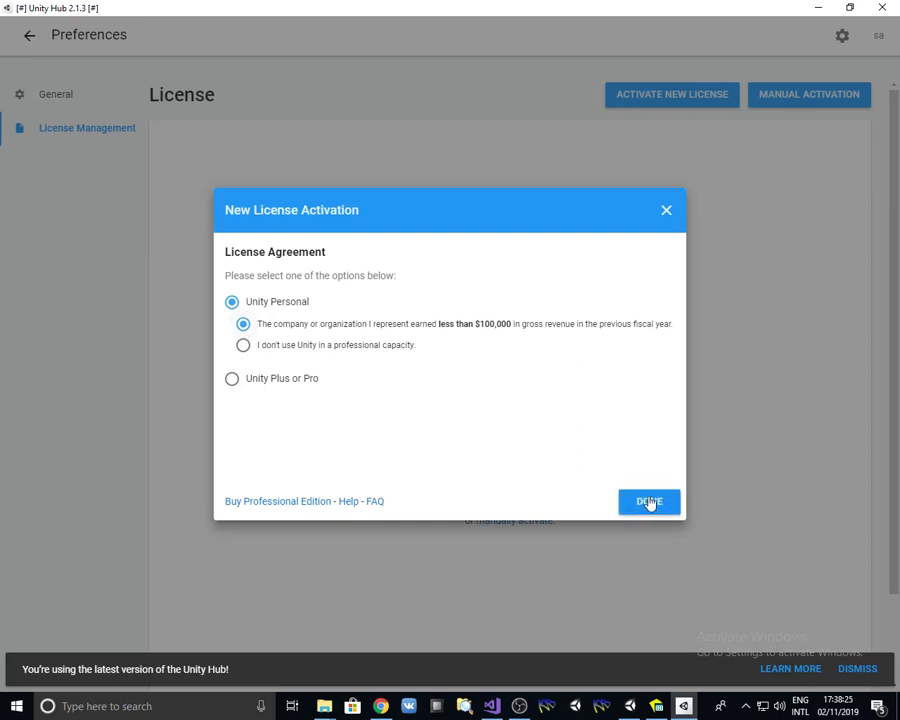
left_click(650, 502)
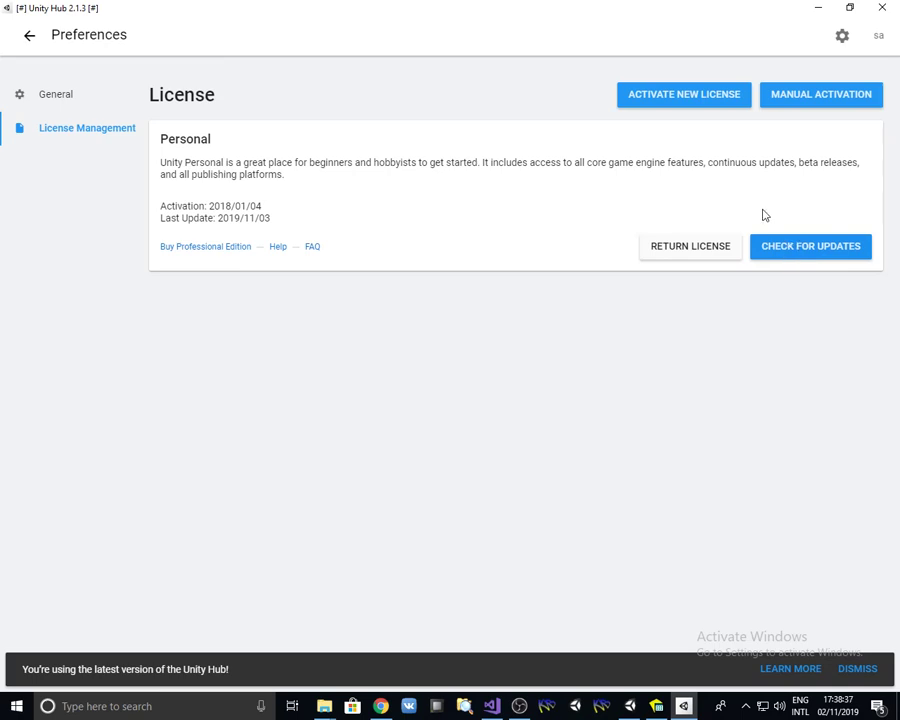
Step: Go back from Preferences to the Projects list
left_click(30, 40)
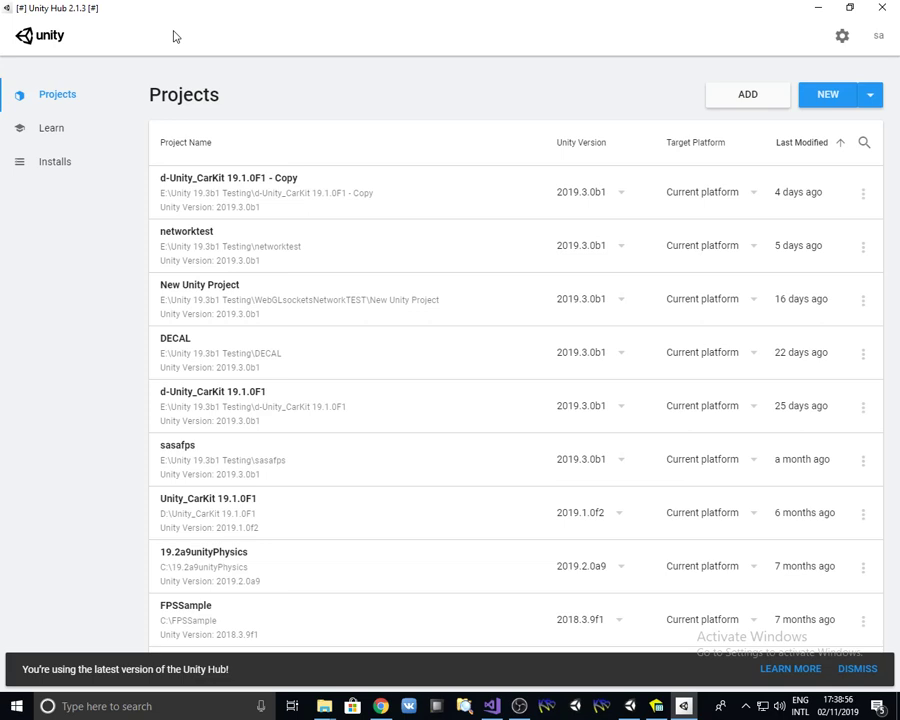
Step: Start a new project with Unity 2019.3.0b1 from the Projects page
left_click(824, 94)
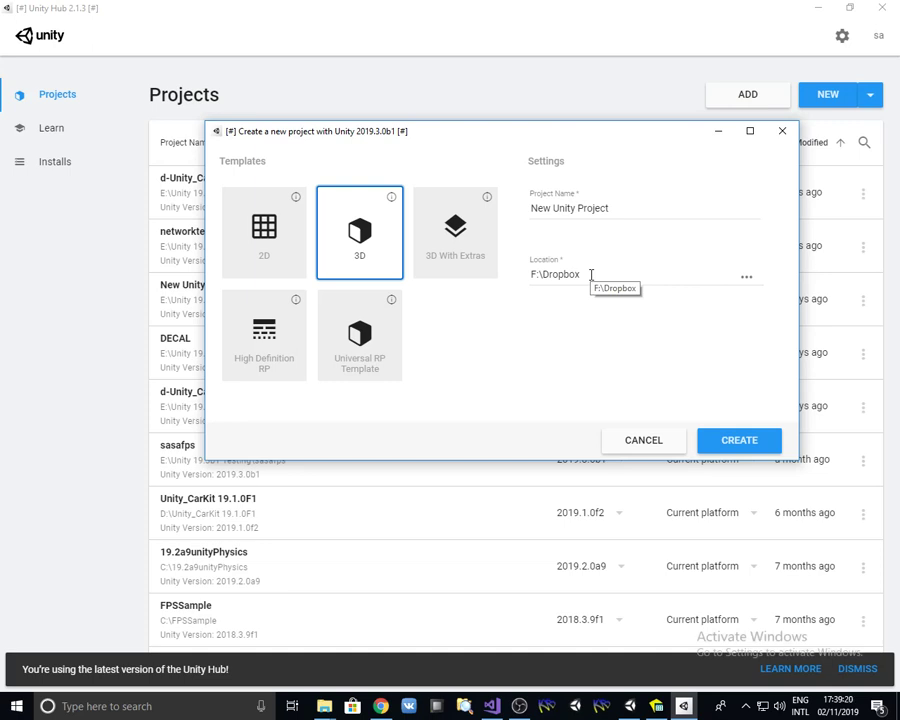
Step: Change the location from F:\Dropbox to L:\ and name the project NewPortableUnityProject
left_click(583, 274)
left_click_drag(542, 274, 596, 272)
left_click(577, 271)
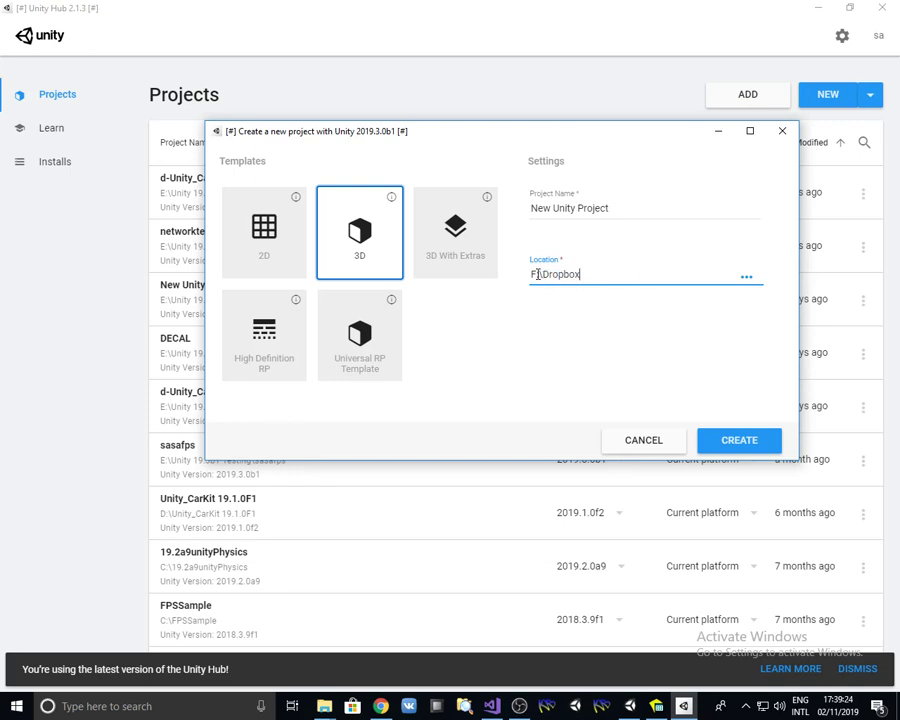
left_click_drag(538, 274, 531, 274)
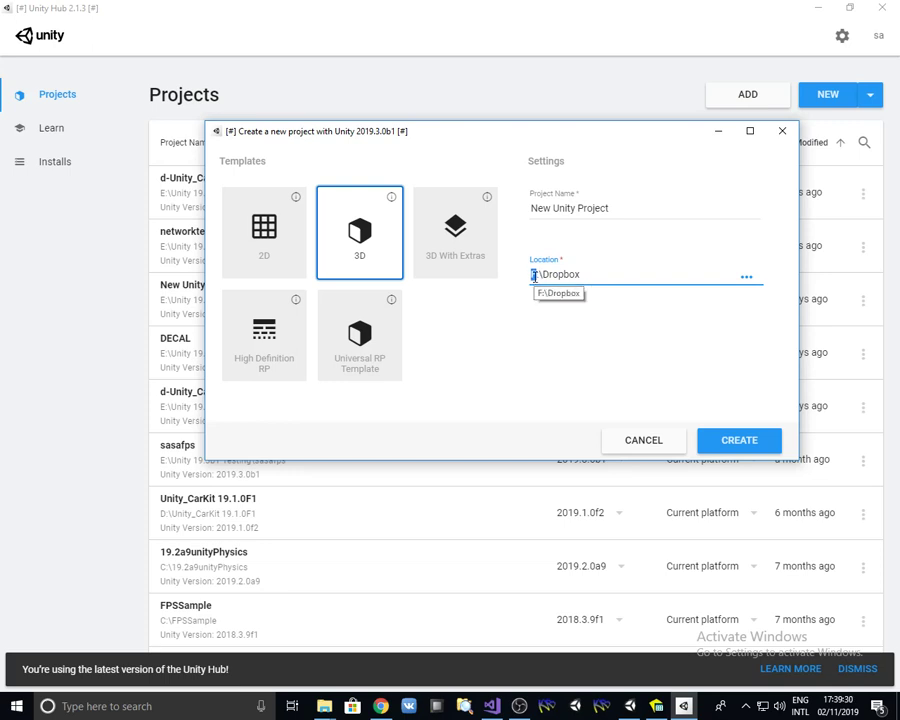
type("D")
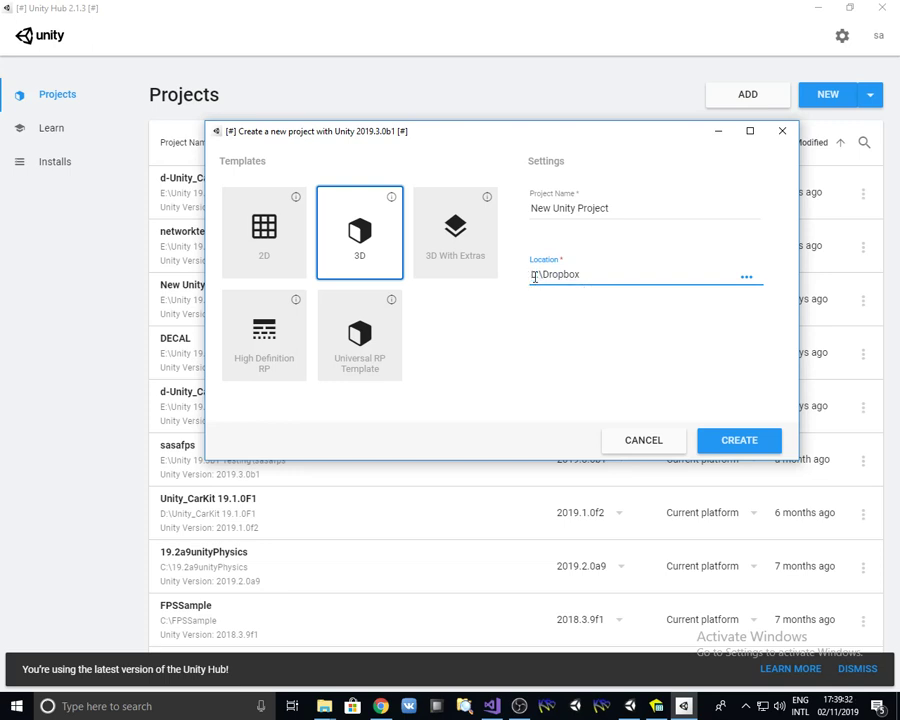
key("BackSpace")
type("L")
double_click(563, 274)
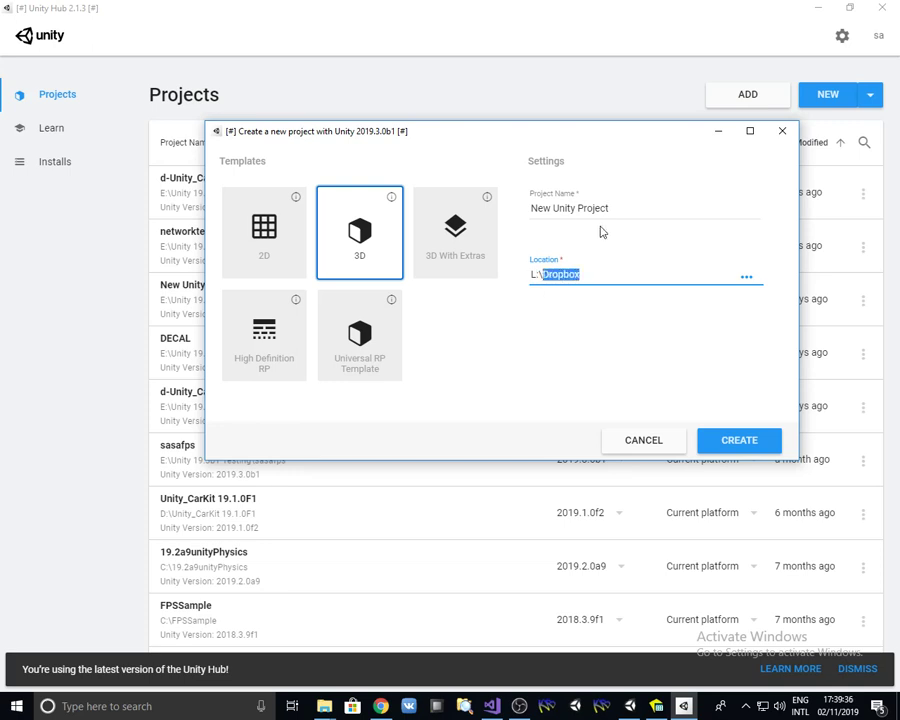
key("BackSpace")
left_click_drag(617, 204, 522, 216)
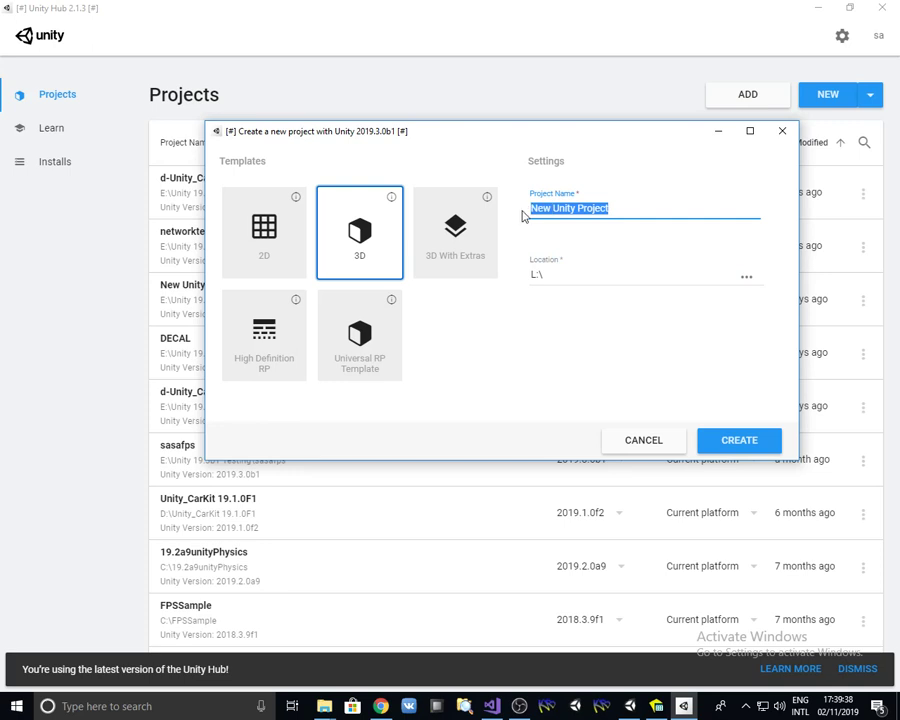
type("Ne")
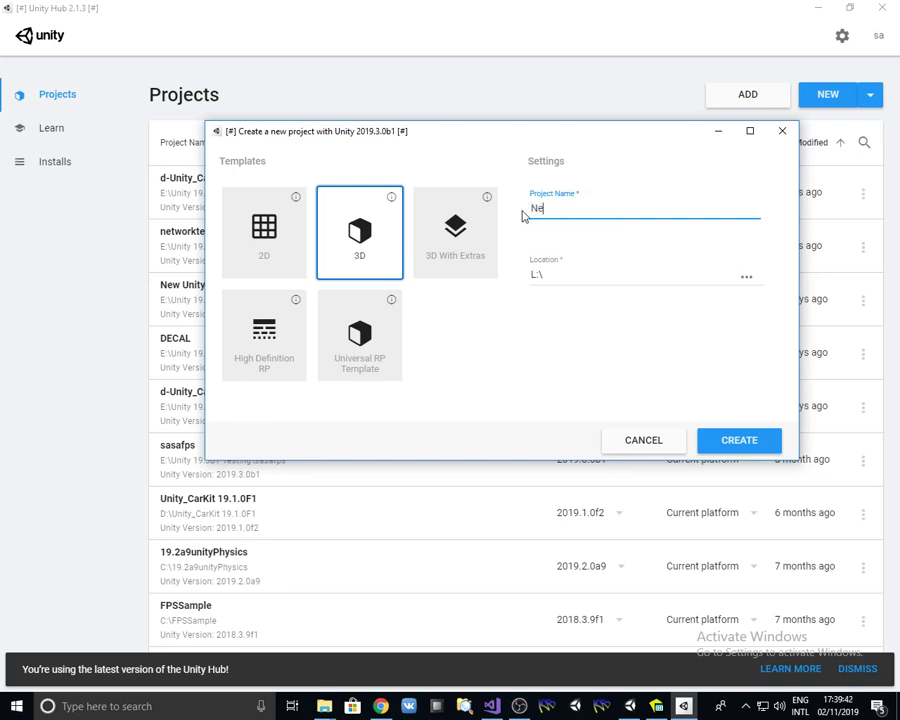
type("wPortableUnityPr")
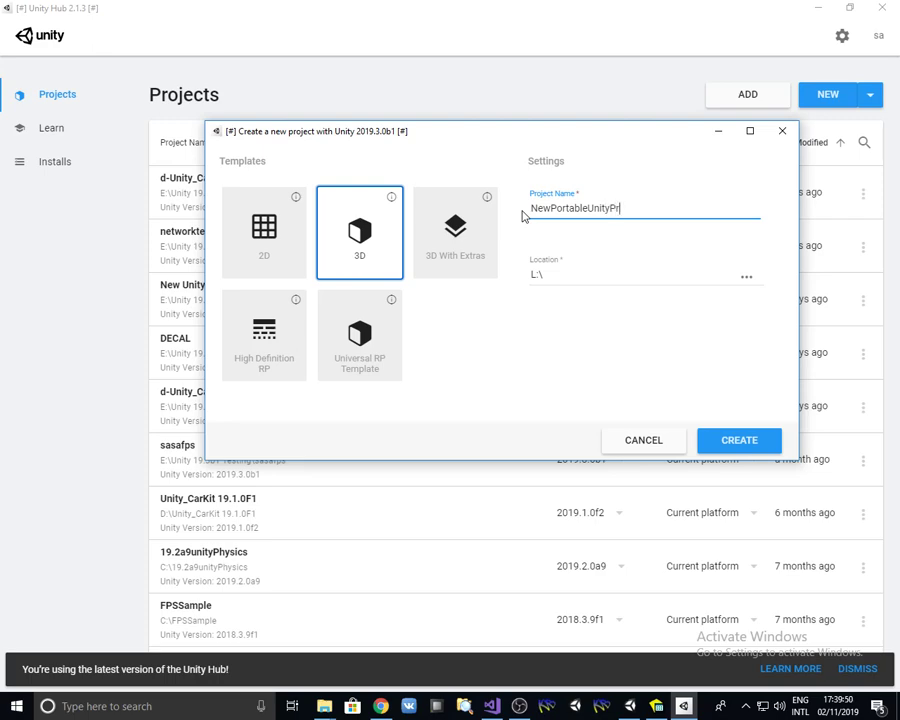
type("oject")
Step: Create the NewPortableUnityProject 3D project, launching Unity.exe in the DefaultBox sandbox
left_click(772, 450)
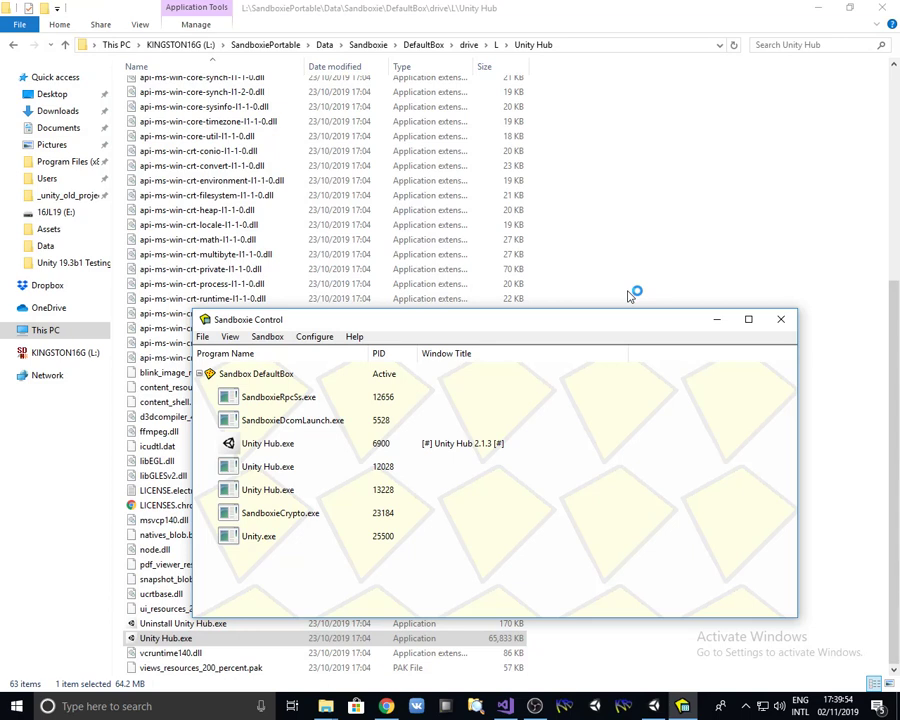